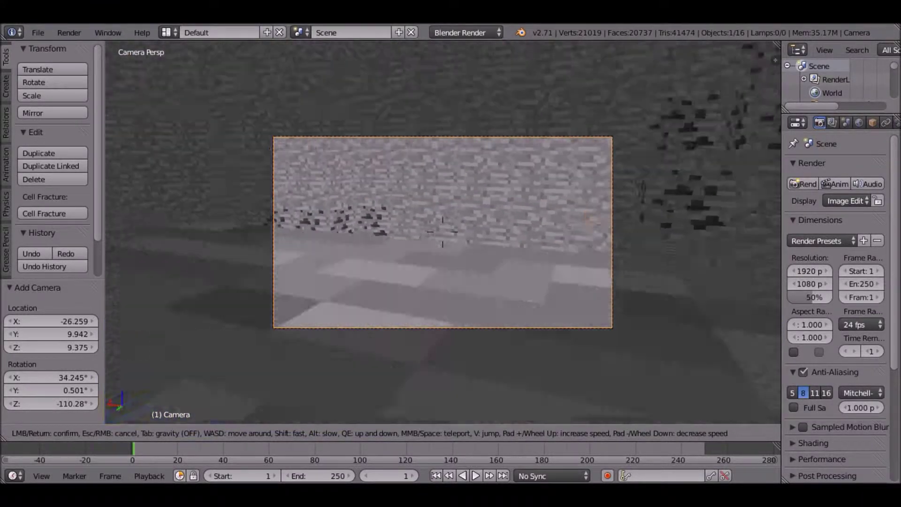
Confirm the fly-mode camera framing of the stone cave wall and floor, then render it.
key(Return)
key(F12)
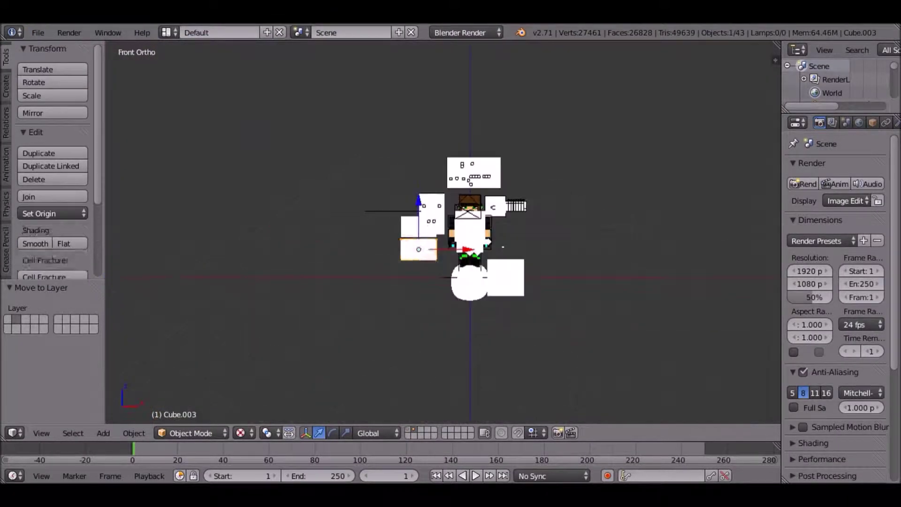
Toggle Edit Mode on the selected rig cube.
key(Tab)
key(Tab)
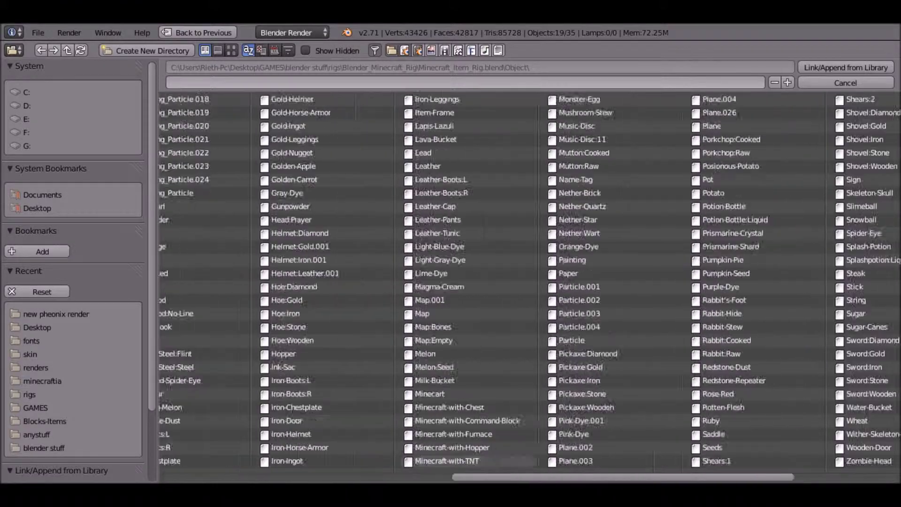
Scroll through Minecraft_Blocks_Rig.blend's objects and append the Torch objects into the cave.
scroll(535, 281, right, 2)
scroll(535, 282, right, 4)
scroll(535, 281, right, 1)
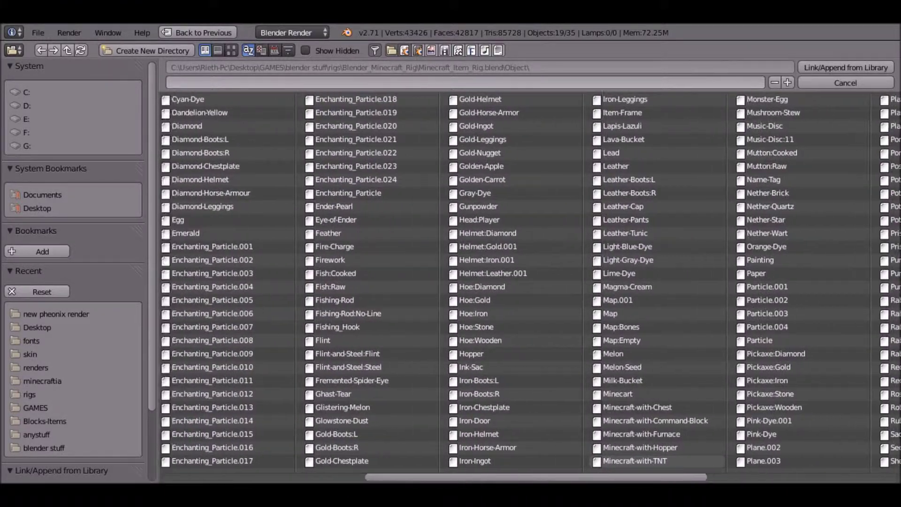
scroll(535, 281, right, 2)
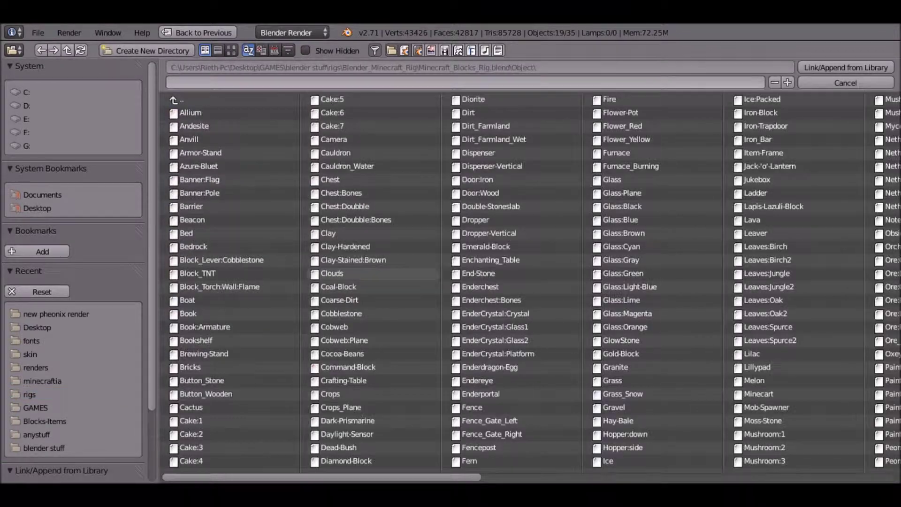
scroll(530, 282, right, 2)
scroll(530, 281, right, 2)
scroll(530, 281, right, 2)
scroll(704, 192, left, 1)
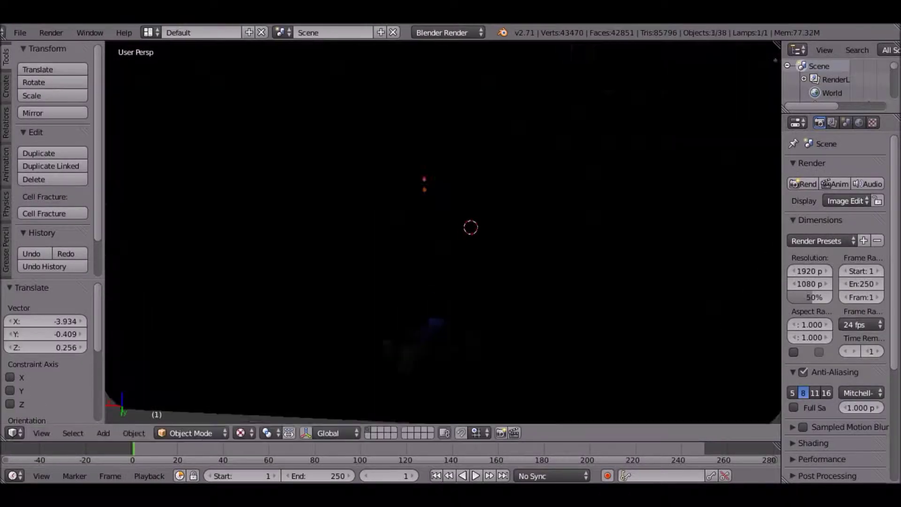
click(241, 433)
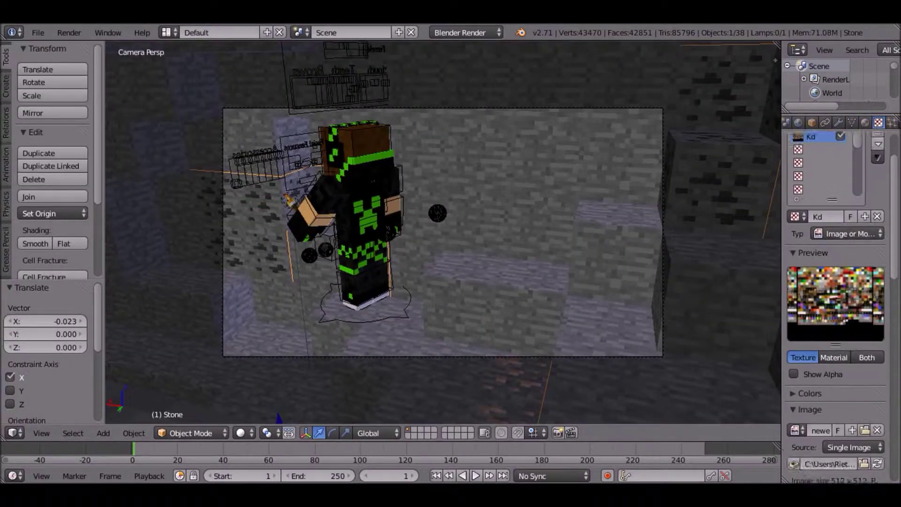
Widen the Properties editor and scroll down its panels.
drag(782, 235, 705, 235)
scroll(798, 282, down, 5)
scroll(797, 281, down, 5)
scroll(798, 281, down, 4)
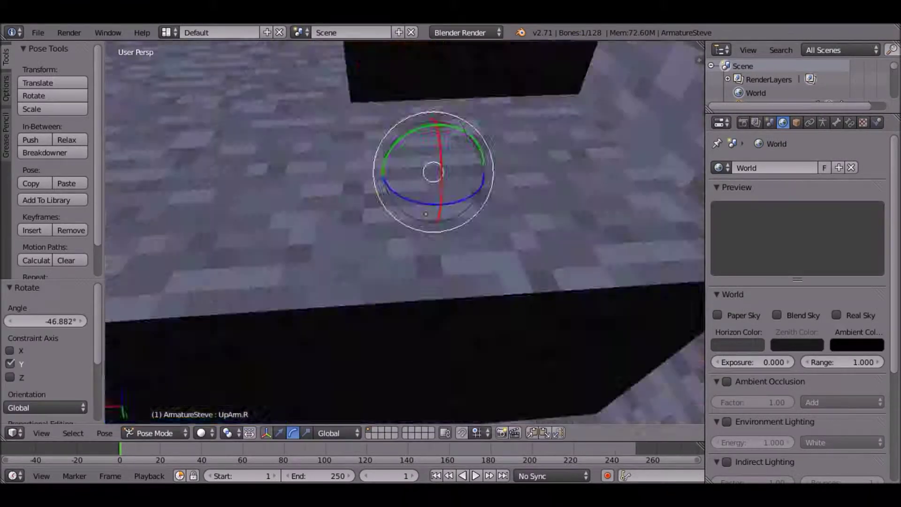
Browse from the rigs folder into the item rig's object list to append Pickaxe:Iron.
key(shift+F1)
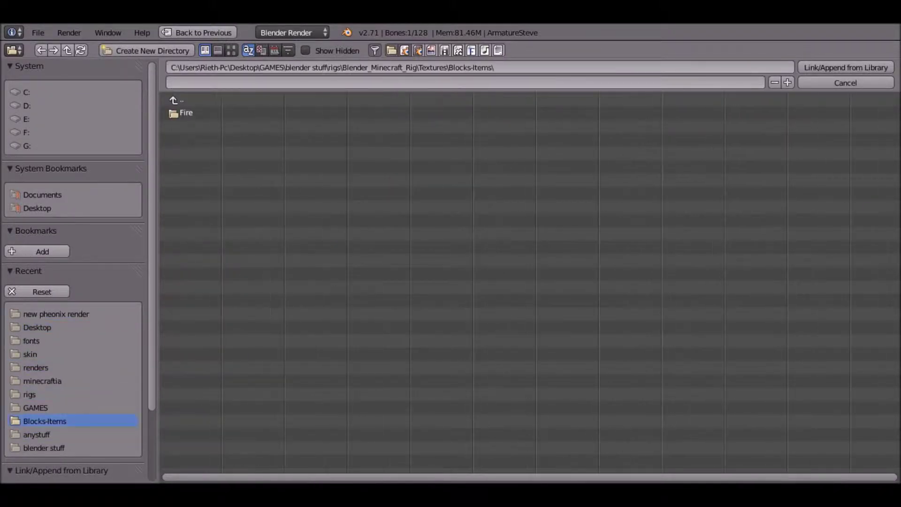
scroll(529, 288, down, 5)
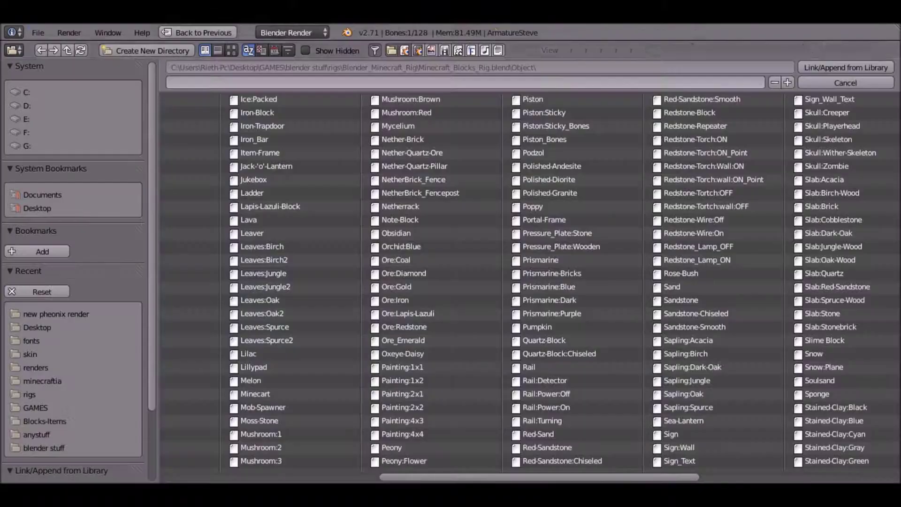
click(29, 394)
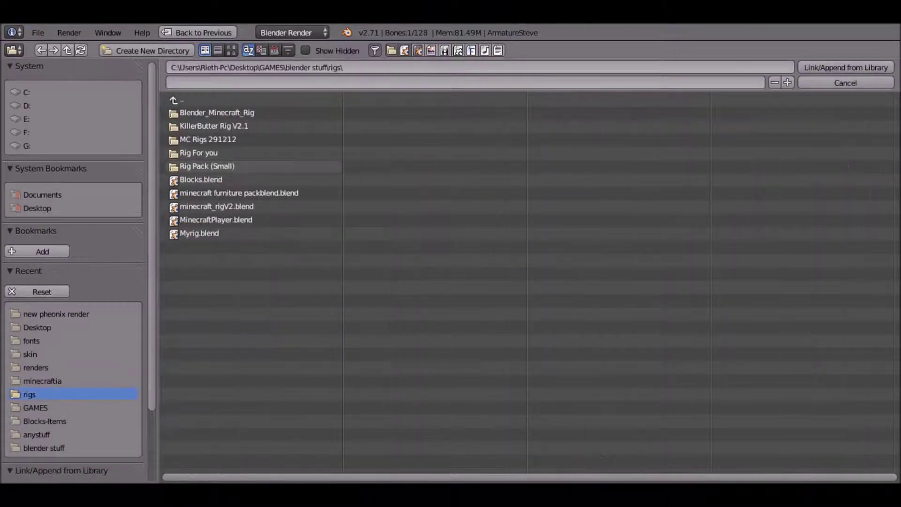
click(222, 153)
scroll(529, 287, down, 10)
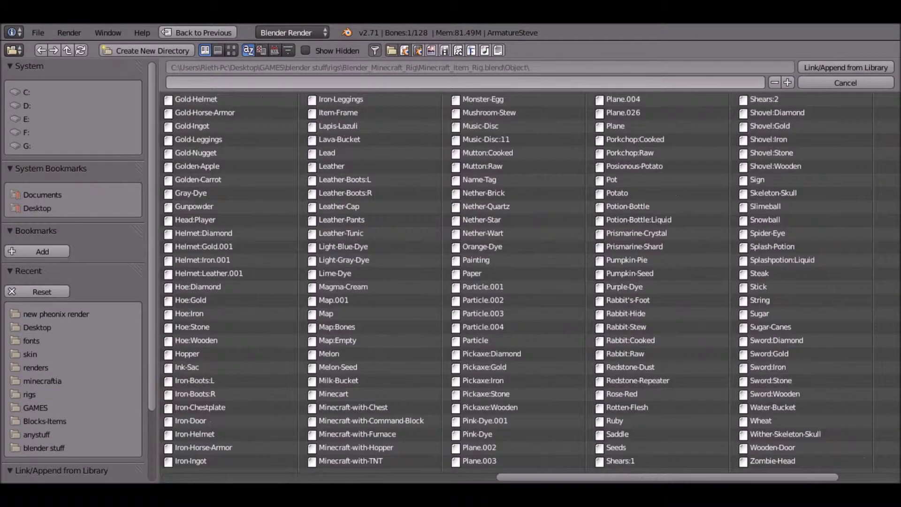
key(Escape)
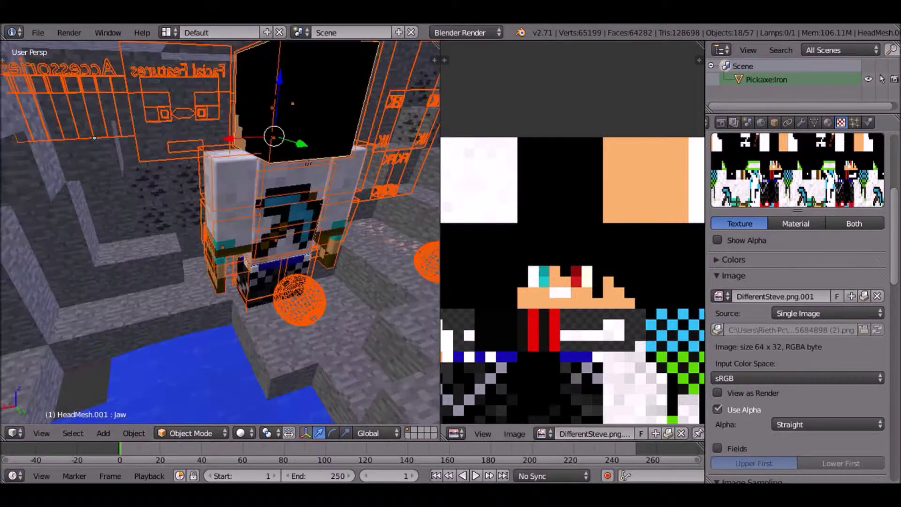
Rotate the second character's left upper arm, discard an appended Stone block, and render.
middle_drag(220, 234, 286, 197)
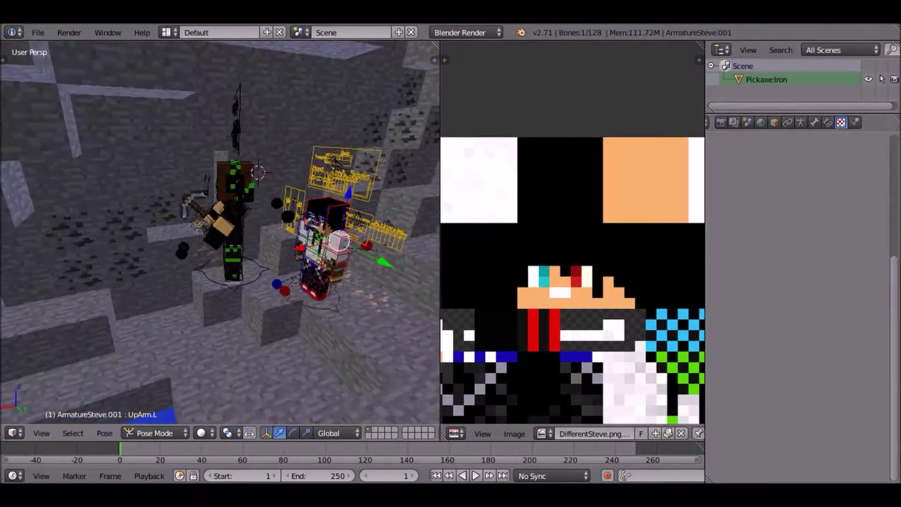
key(r)
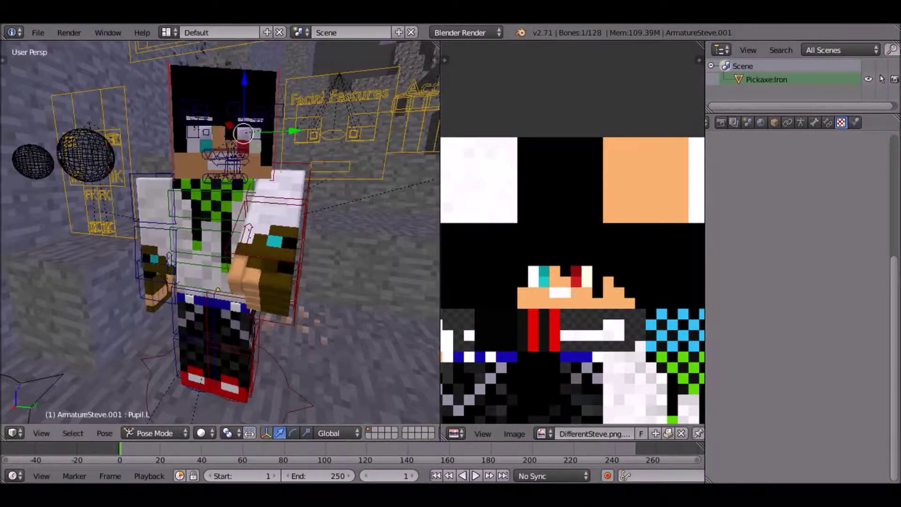
key(shift+F1)
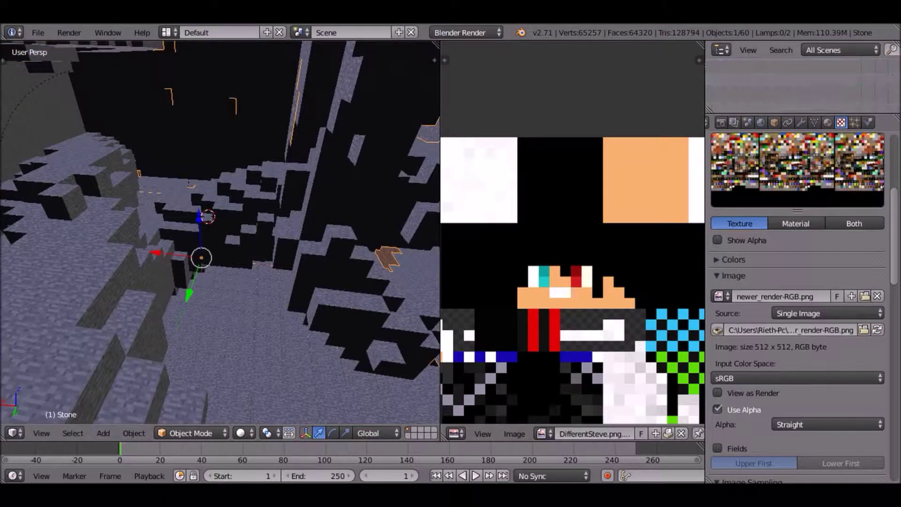
key(ctrl+z)
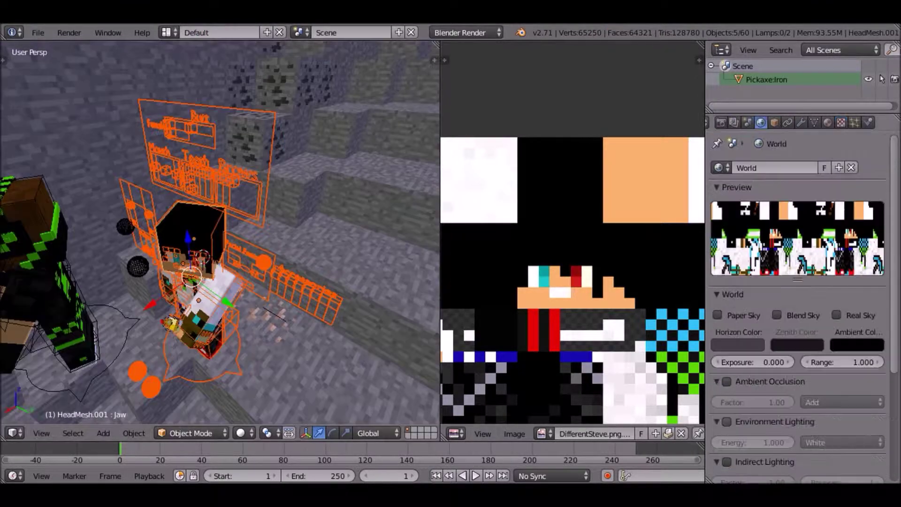
key(F12)
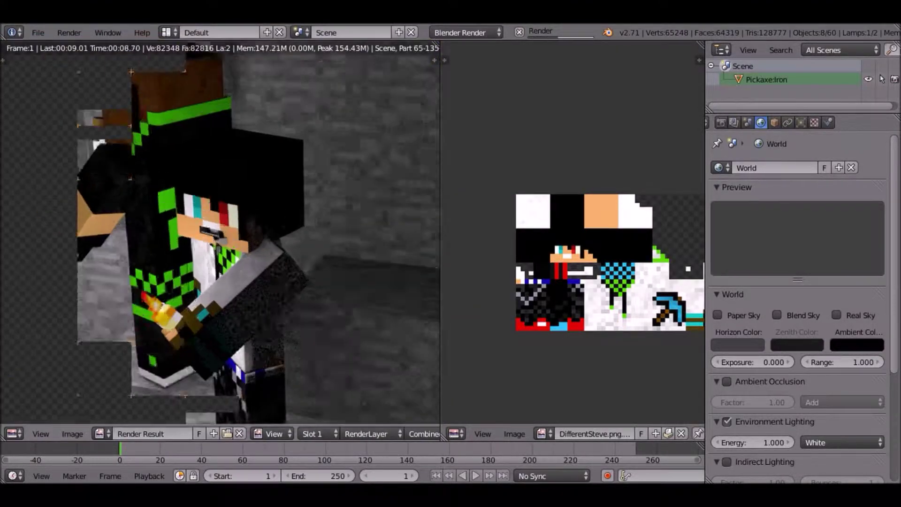
Stop the render, switch to solid shading with the rotate manipulator, and re-render.
key(Escape)
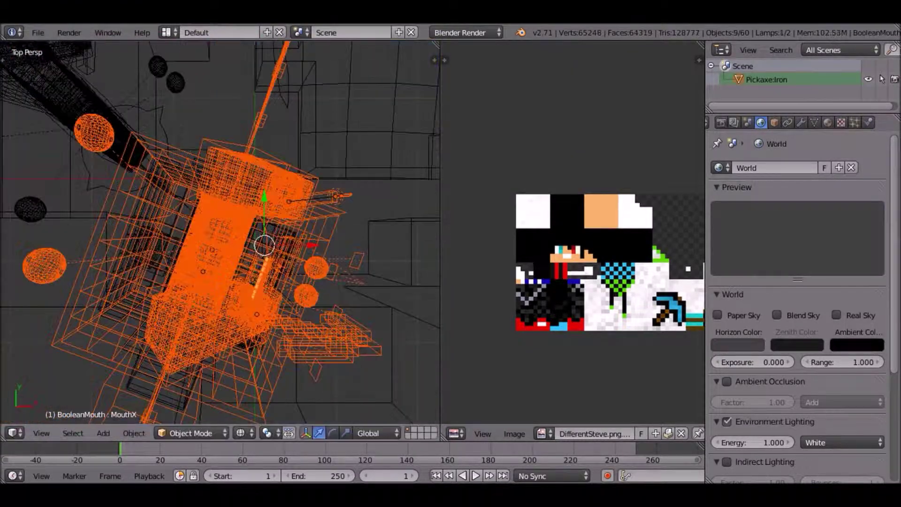
key(z)
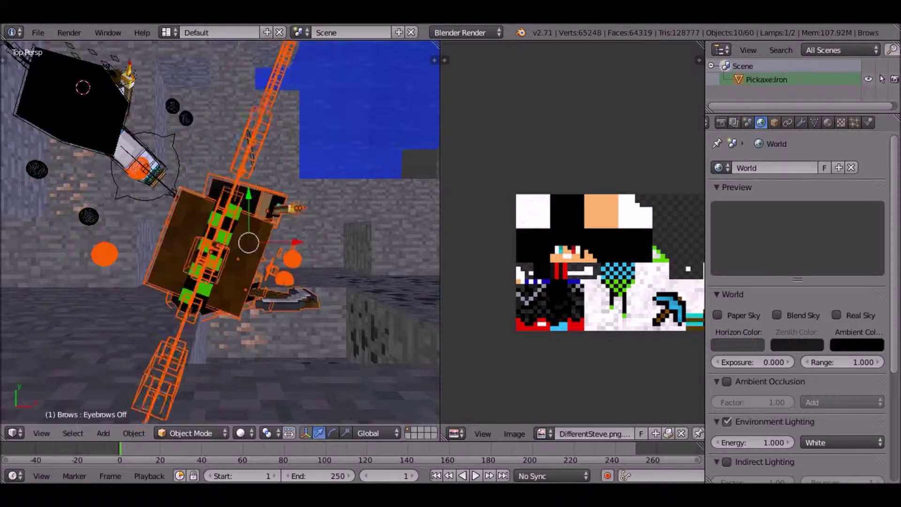
click(332, 432)
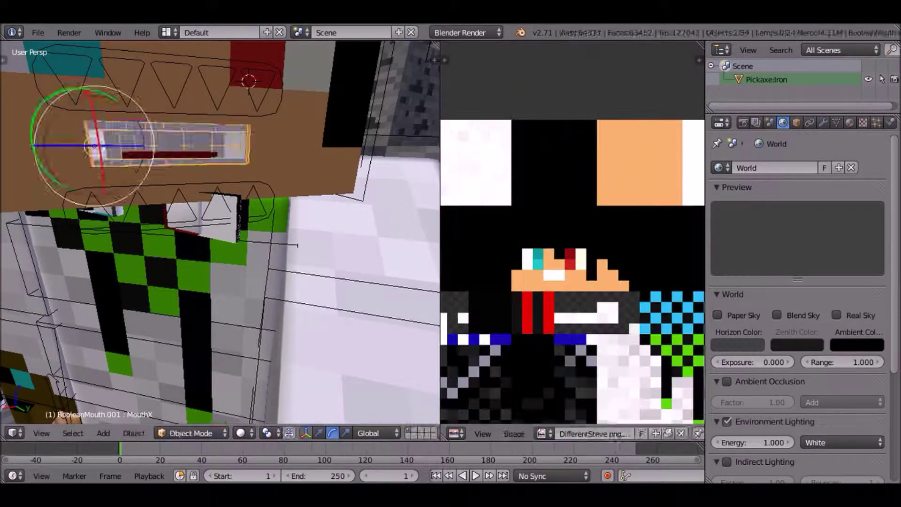
key(F12)
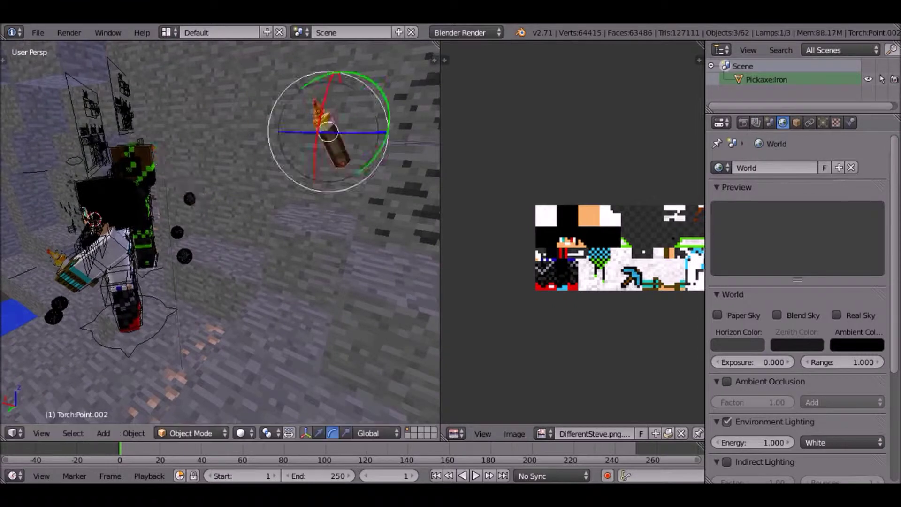
Rotate the new torch, render it, and browse into minecraft_rigV2.blend's object list.
key(r)
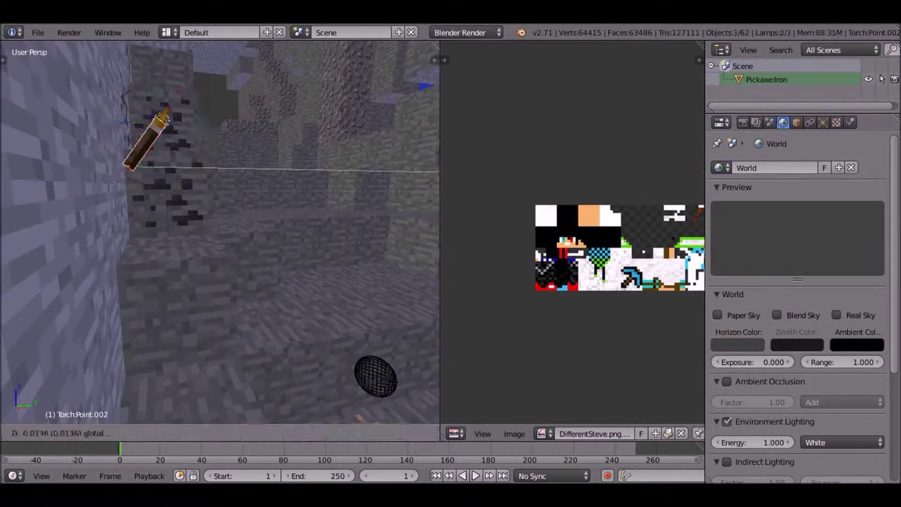
key(F12)
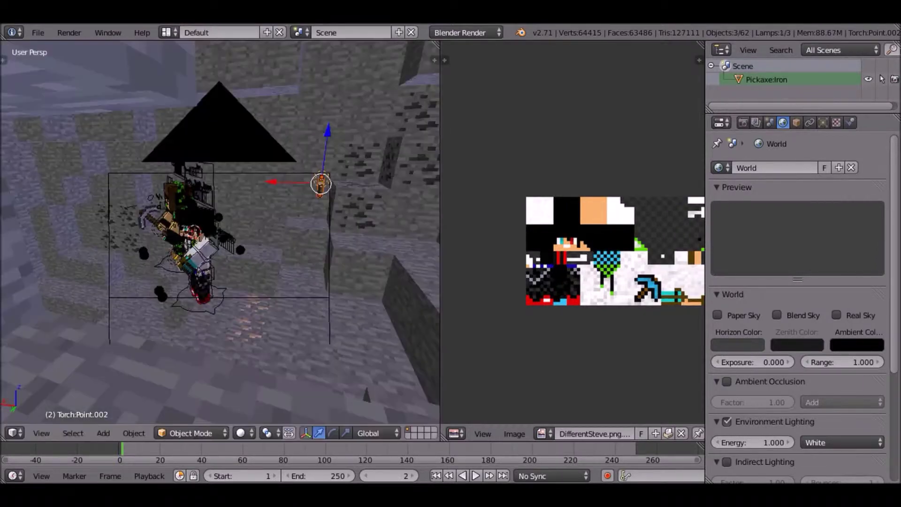
click(38, 32)
click(50, 239)
click(216, 206)
Append all of minecraft_rigV2.blend's objects and delete the unneeded parts.
key(a)
click(846, 67)
key(x)
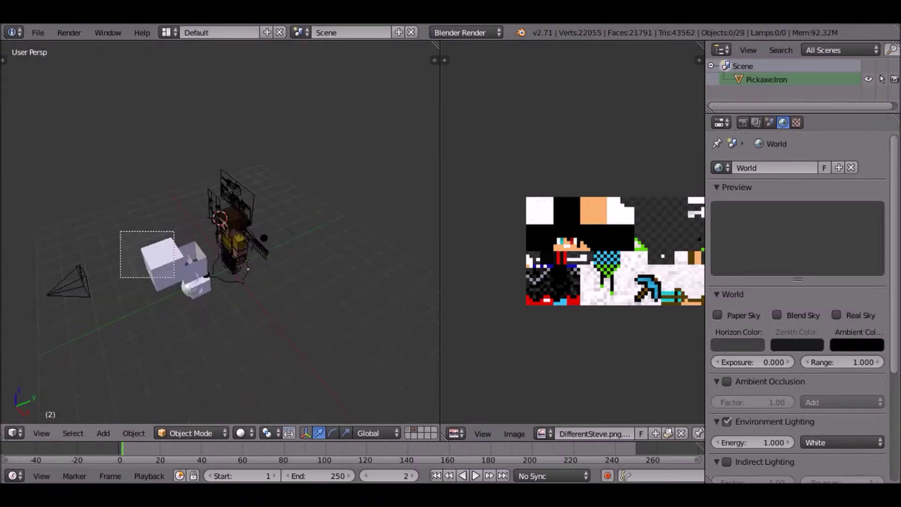
key(x)
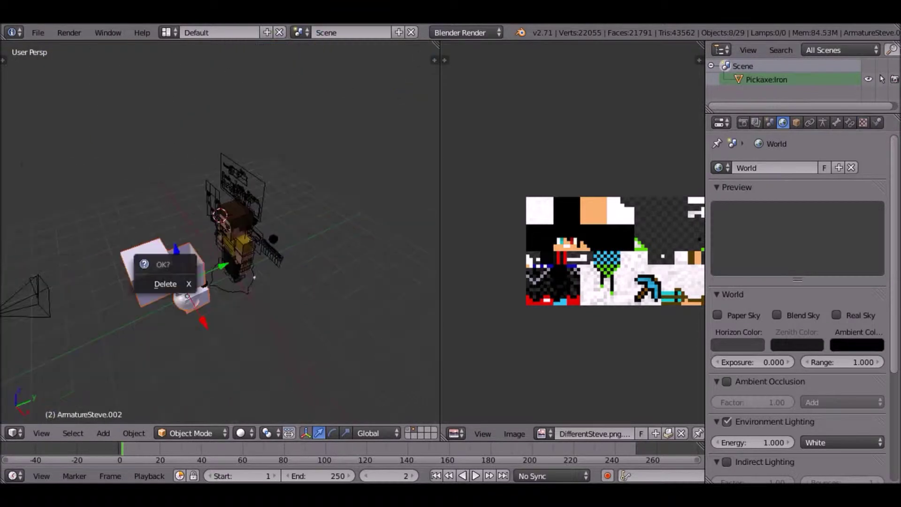
click(165, 281)
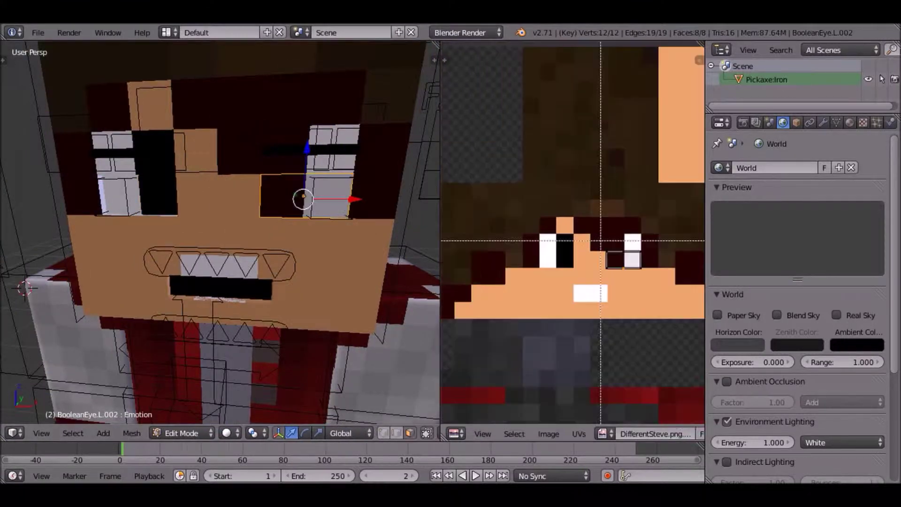
Scale the eye's UV island on the skin texture.
key(s)
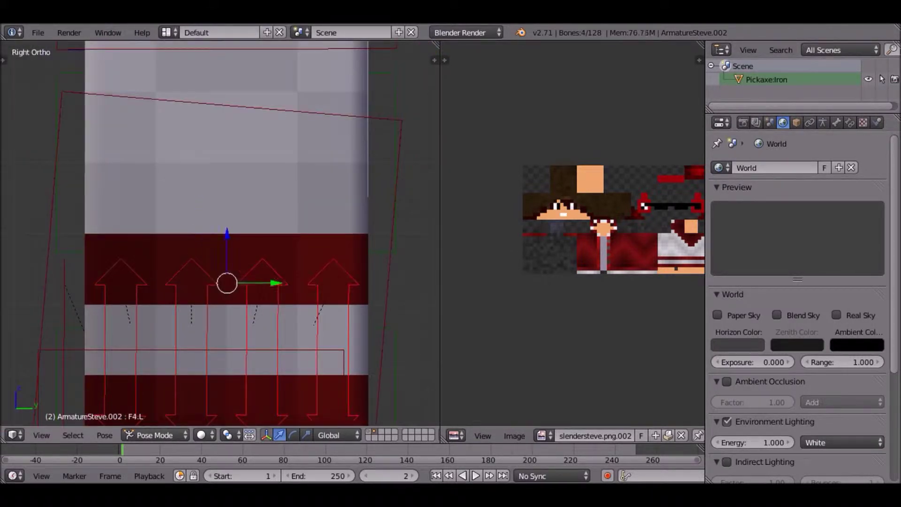
Scroll the view around Pickaxe:Iron.002 beside the red-and-black character.
scroll(221, 273, down, 5)
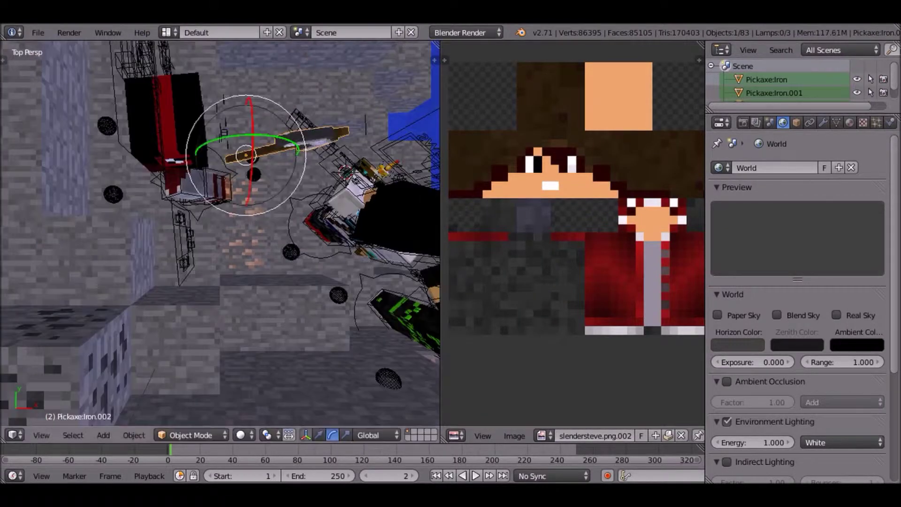
Test-render the cave, nudge the torch point lamp, and render again to check lighting.
key(F12)
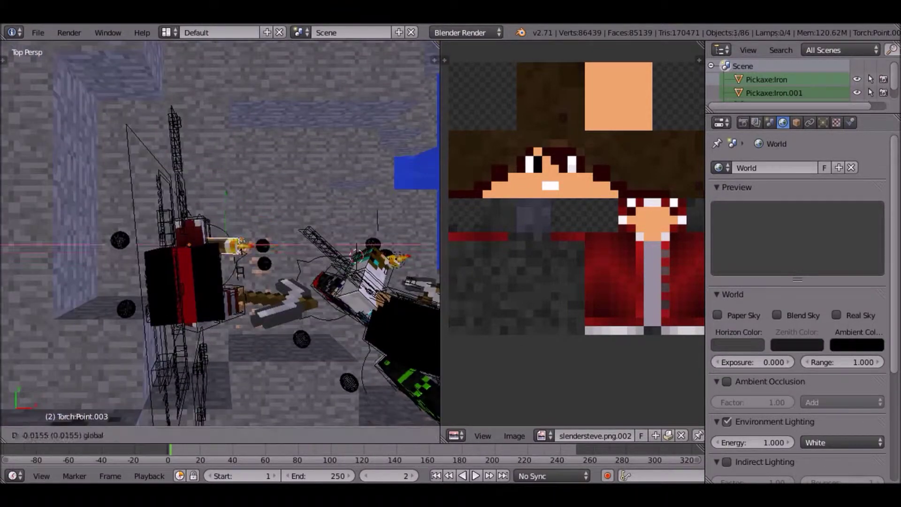
key(g)
key(F12)
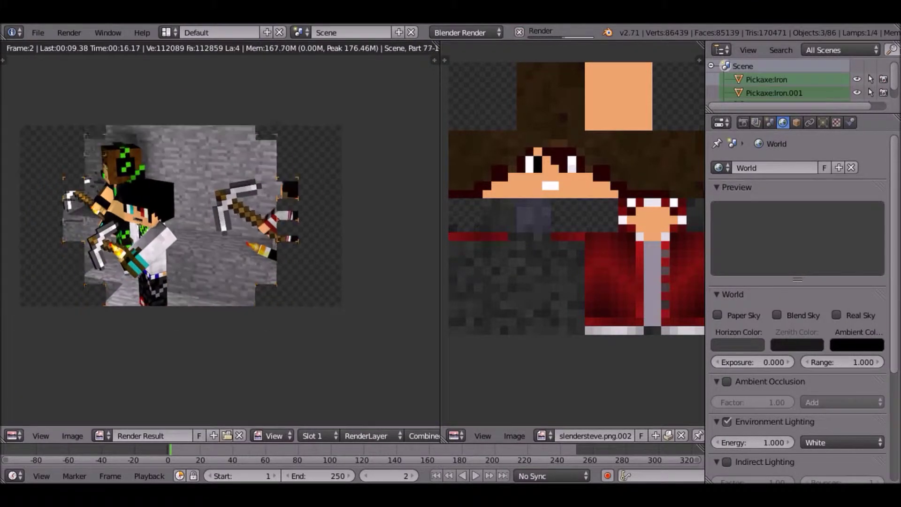
Swap the character's texture to the new DifferentSteve skin image and select the hat.
key(Escape)
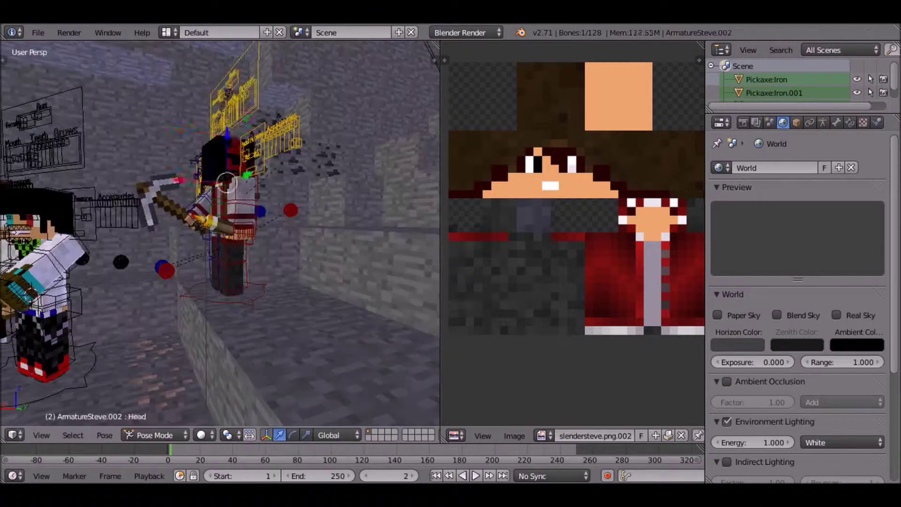
click(161, 418)
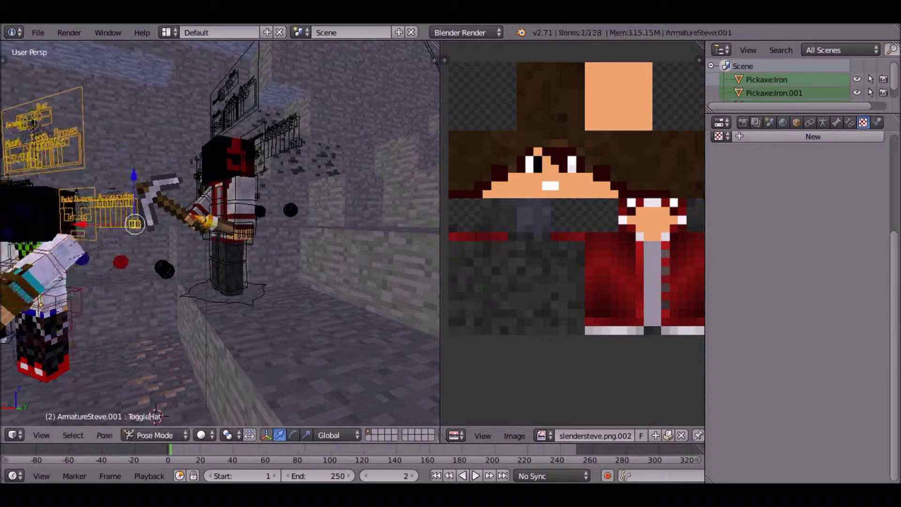
right_click(37, 211)
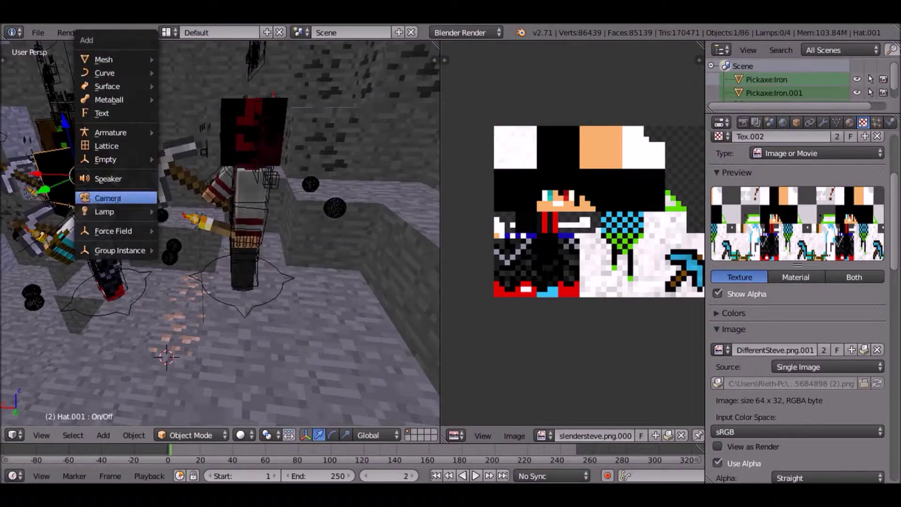
Add a text object and rotate it around the Y axis to face the camera.
click(100, 113)
key(KP_3)
key(r)
key(KP_0)
key(y)
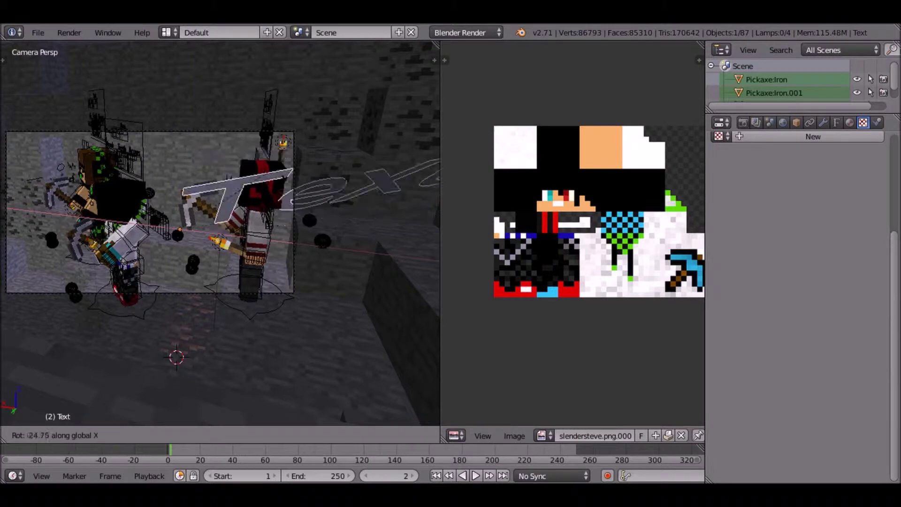
key(Return)
middle_drag(220, 234, 263, 197)
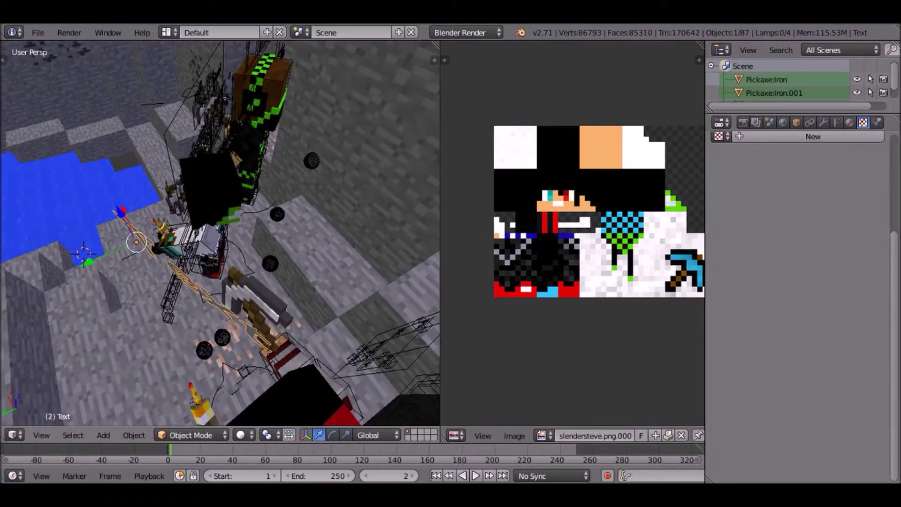
Move the text into place and change its wording to Rieonix1000.
key(g)
key(Return)
key(Tab)
key(BackSpace)
key(BackSpace)
key(BackSpace)
text(Rieo)
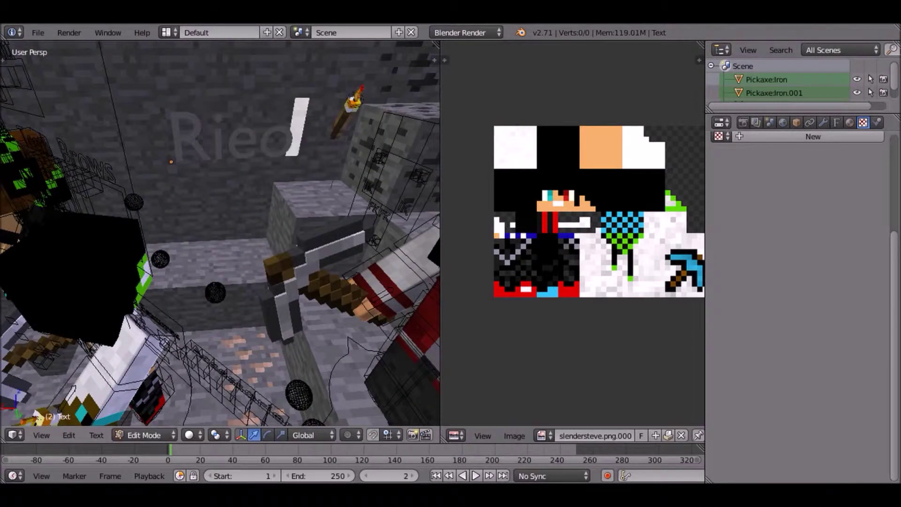
text(nix1000)
key(Tab)
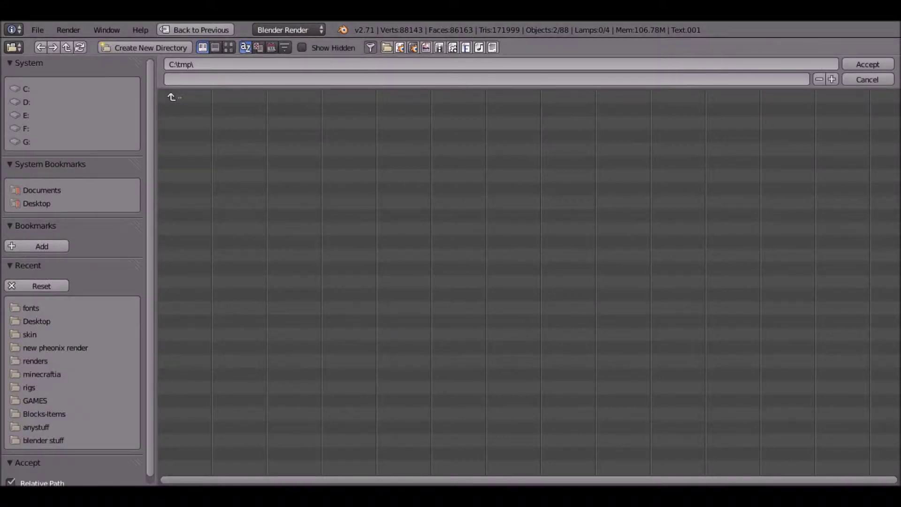
Set the render output folder to the Desktop.
click(36, 321)
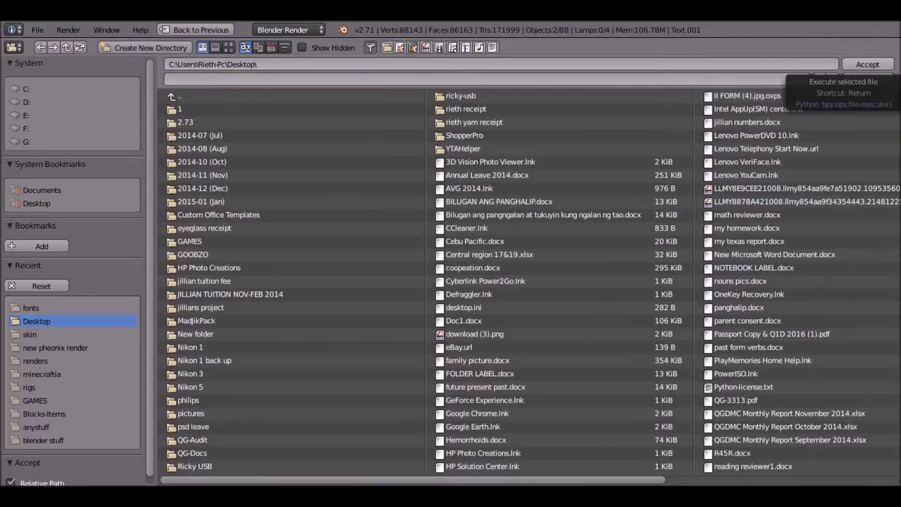
click(867, 64)
middle_drag(293, 239, 247, 235)
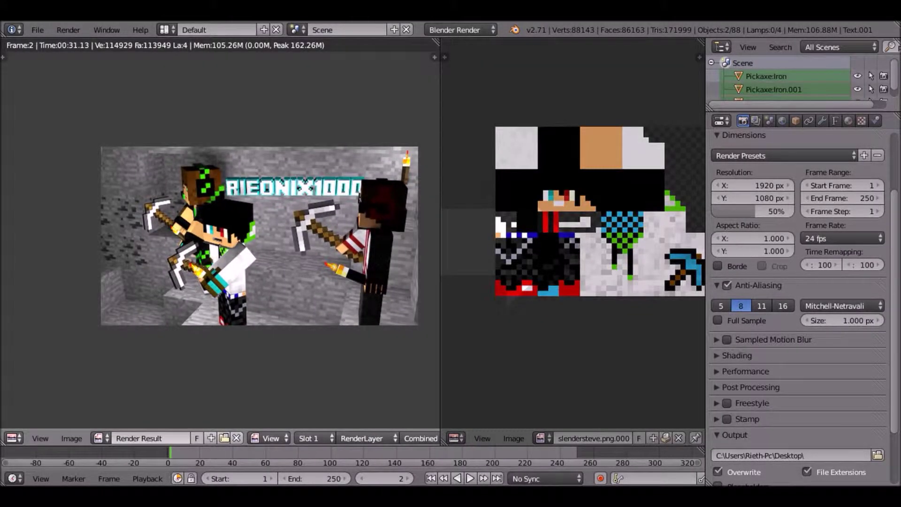
Merge the two image editors into one and zoom into the Render Result.
drag(441, 56, 563, 211)
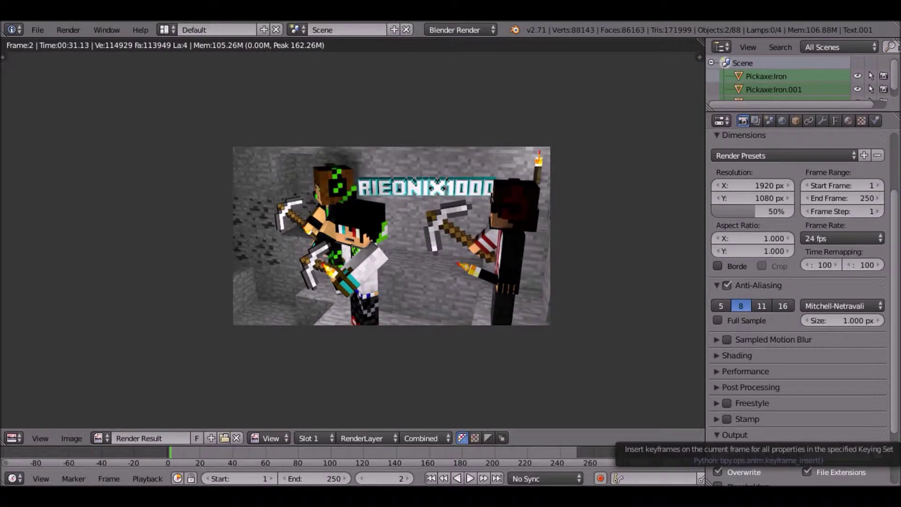
scroll(403, 236, up, 1)
scroll(402, 236, up, 2)
middle_drag(422, 239, 343, 225)
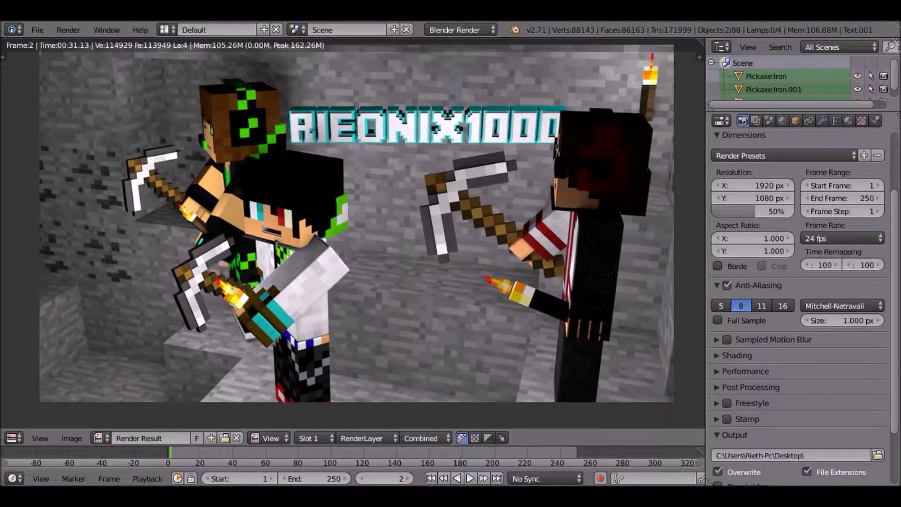
scroll(753, 428, down, 4)
click(753, 428)
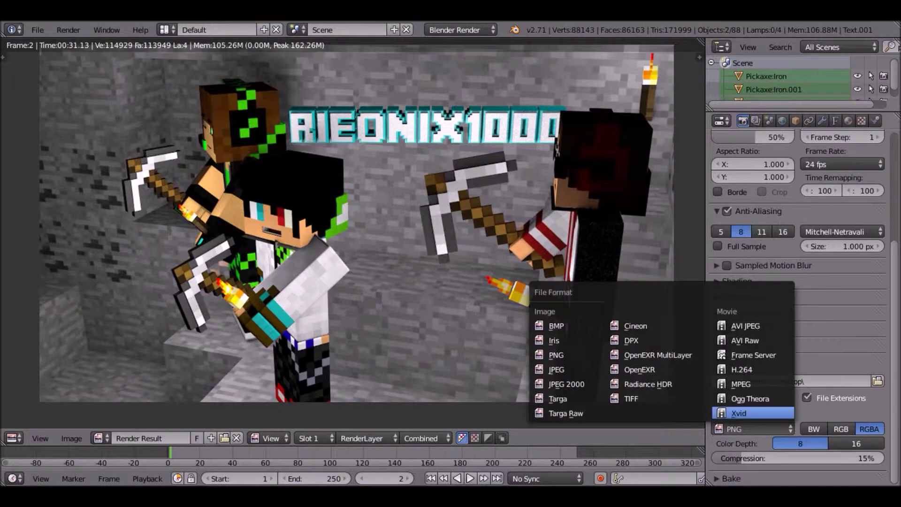
Set the output format to JPEG at 100% quality and render the final still.
click(563, 369)
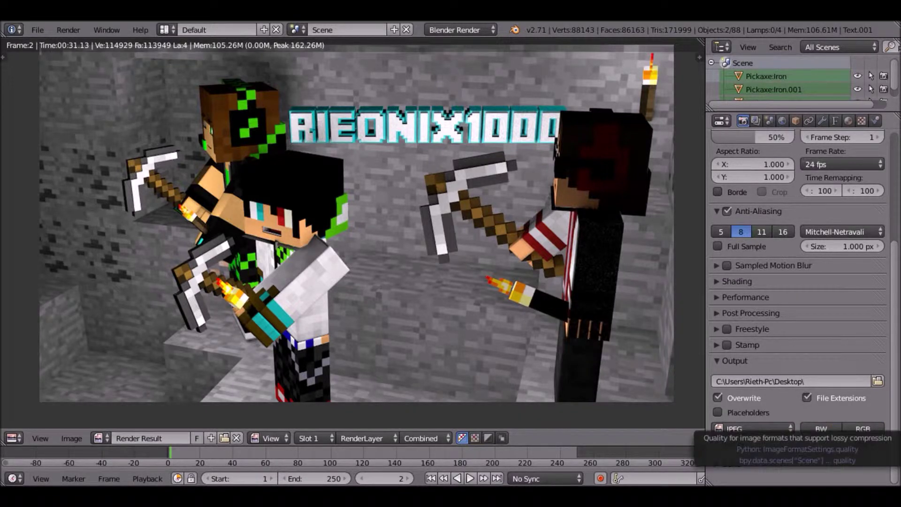
scroll(357, 223, down, 4)
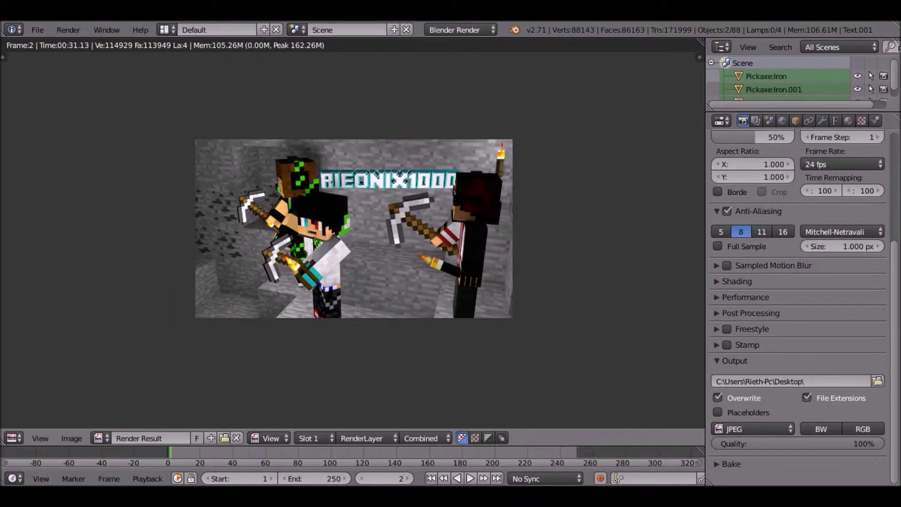
scroll(357, 222, up, 4)
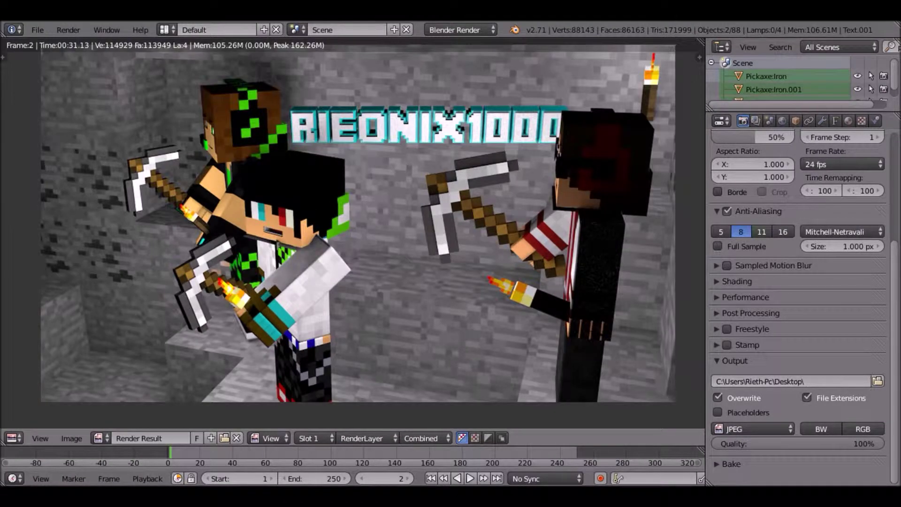
scroll(357, 223, down, 1)
scroll(357, 223, down, 3)
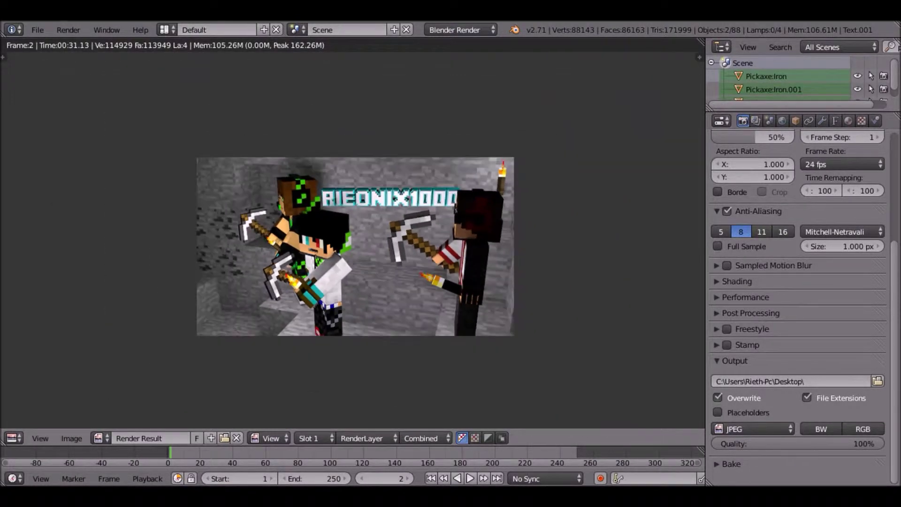
key(ctrl+F12)
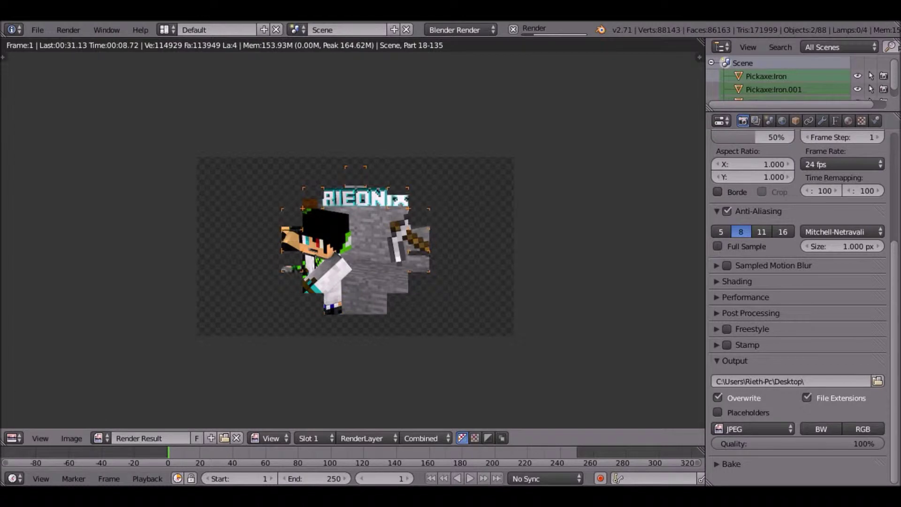
Zoom in and out on the Render Result while frame 1 renders tile by tile.
scroll(355, 247, up, 2)
scroll(356, 246, up, 1)
scroll(357, 249, down, 2)
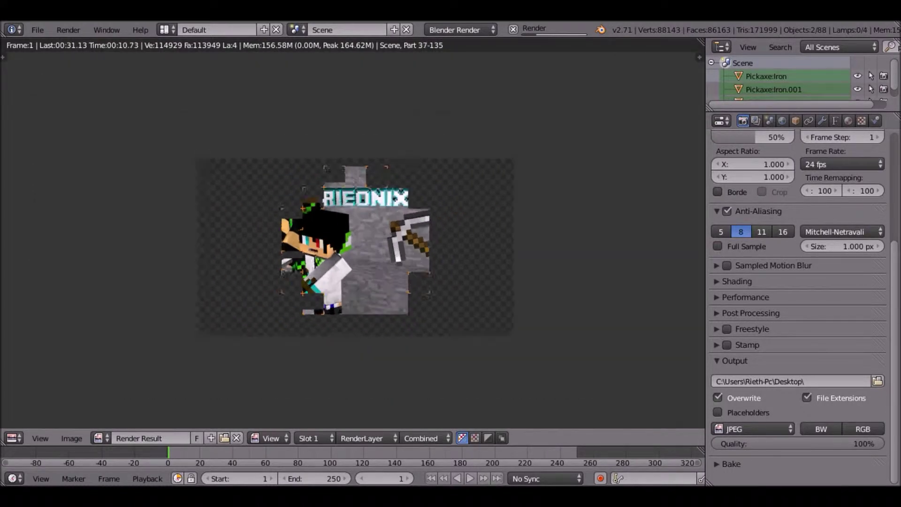
scroll(357, 249, up, 2)
scroll(356, 249, down, 2)
scroll(357, 249, down, 1)
scroll(356, 250, down, 1)
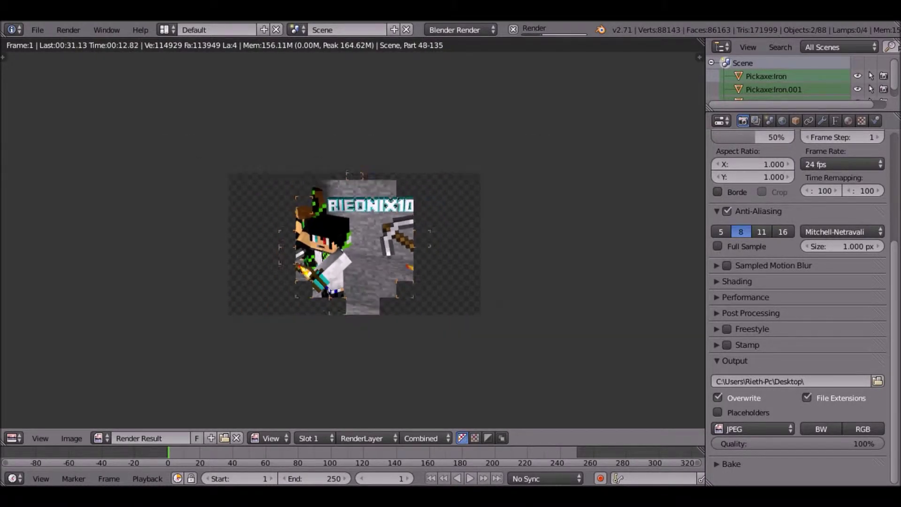
scroll(356, 250, up, 2)
scroll(355, 246, down, 2)
scroll(355, 246, down, 2)
scroll(355, 246, down, 2)
scroll(355, 246, up, 1)
scroll(357, 250, up, 4)
scroll(356, 250, up, 1)
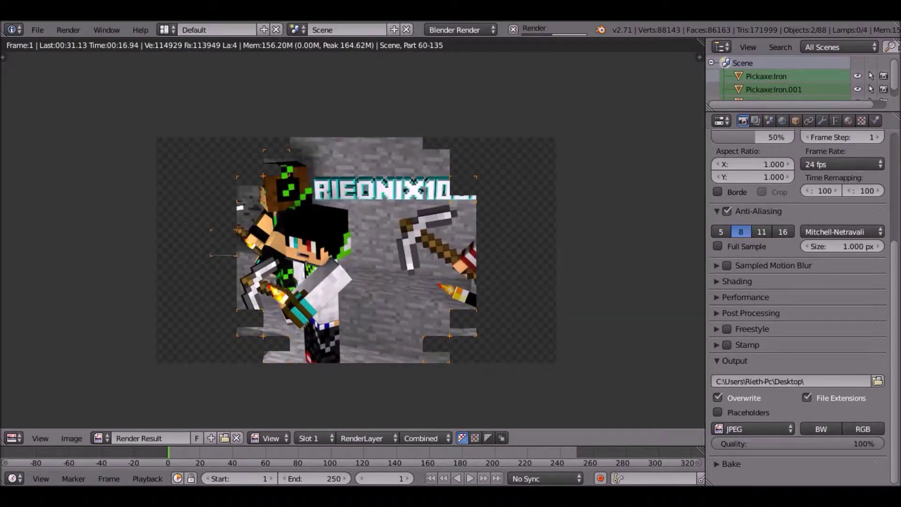